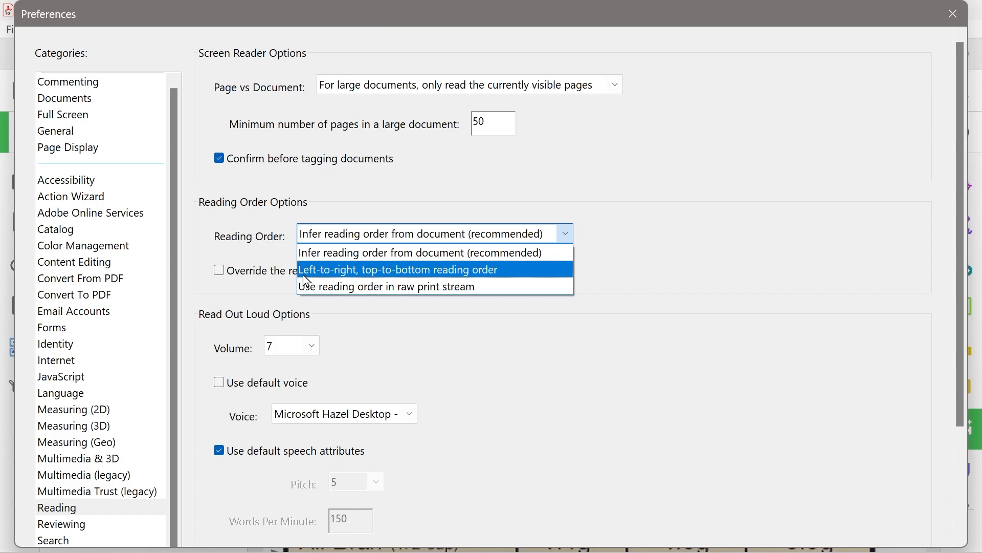
Step: Set the reading order to left-to-right, top-to-bottom and the read-aloud voice to Microsoft Zira Desktop - English (United States)
{"action": "left_click", "coordinate": [391, 279]}
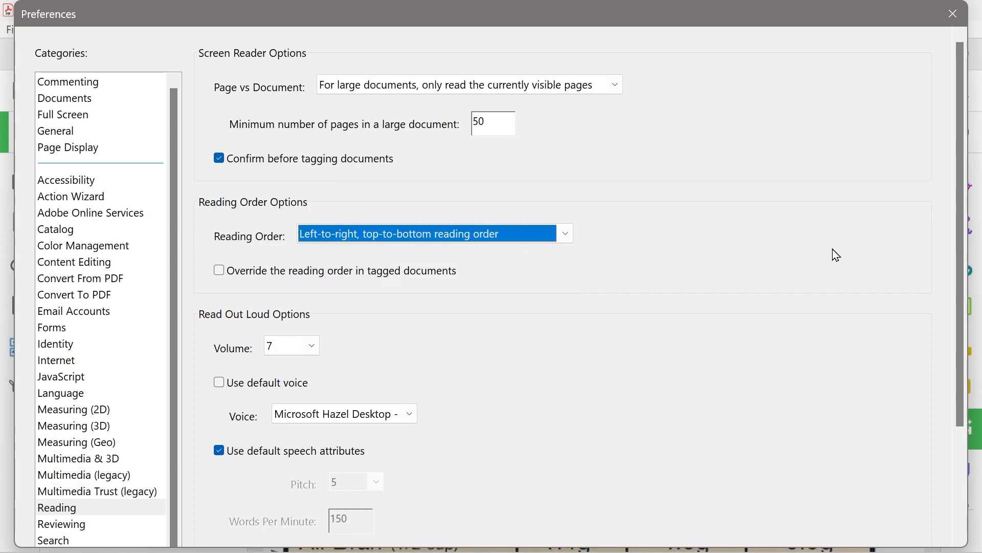
{"action": "left_click_drag", "start_coordinate": [967, 270], "coordinate": [959, 320]}
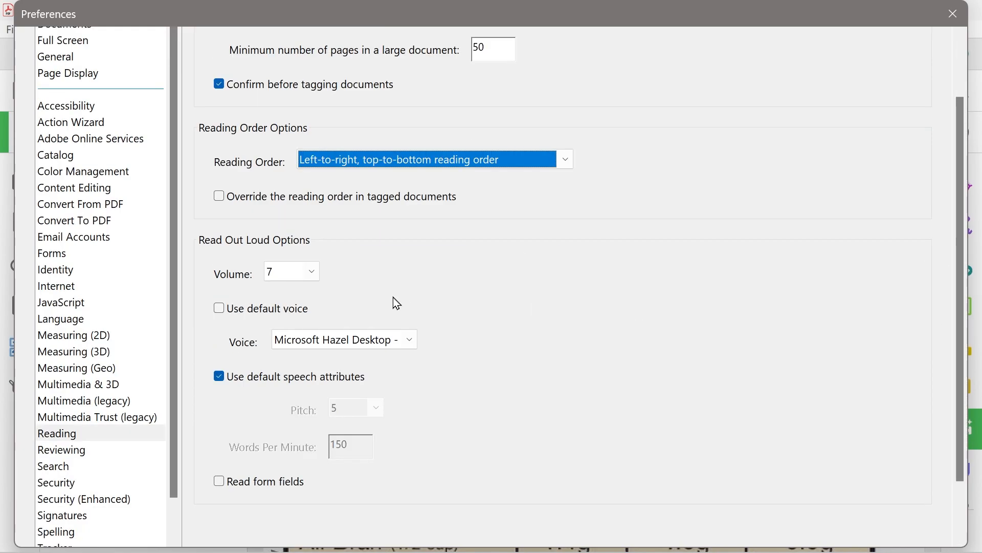
{"action": "left_click", "coordinate": [297, 281]}
{"action": "left_click", "coordinate": [296, 281]}
{"action": "left_click", "coordinate": [337, 345]}
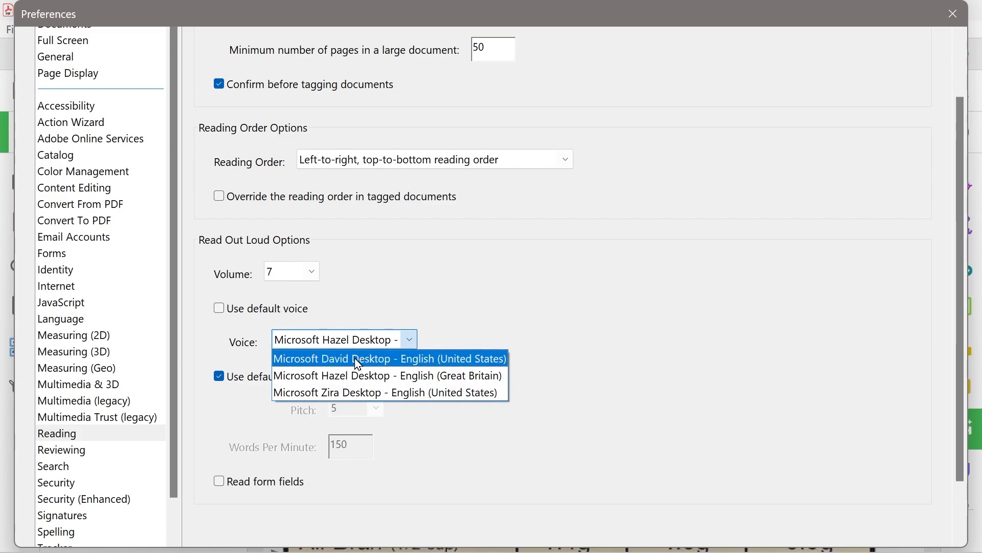
{"action": "left_click", "coordinate": [333, 392]}
{"action": "left_click_drag", "start_coordinate": [951, 346], "coordinate": [954, 444]}
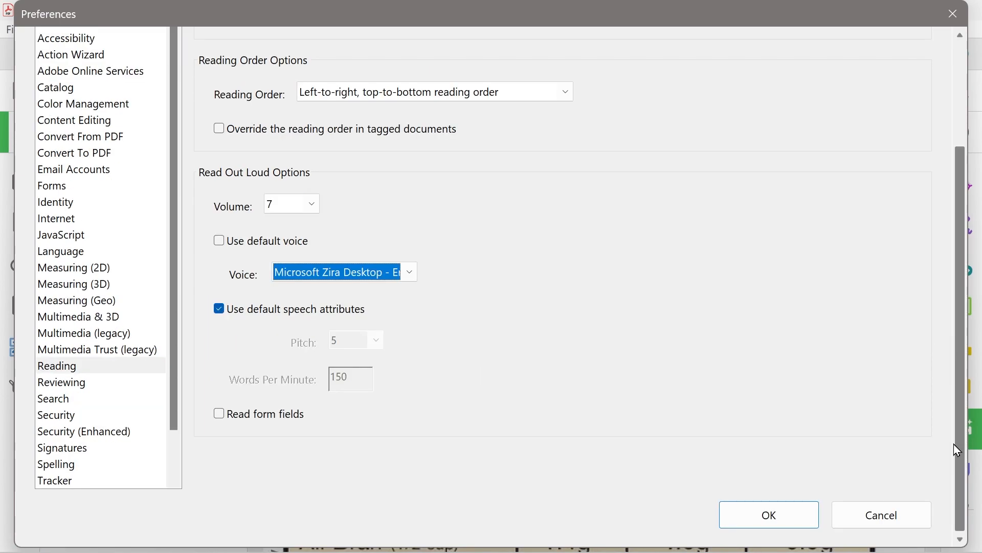
Step: Override the default speech attributes with a pitch of 8, enable reading of form fields, and save the preferences
{"action": "left_click", "coordinate": [224, 313]}
{"action": "left_click", "coordinate": [379, 339]}
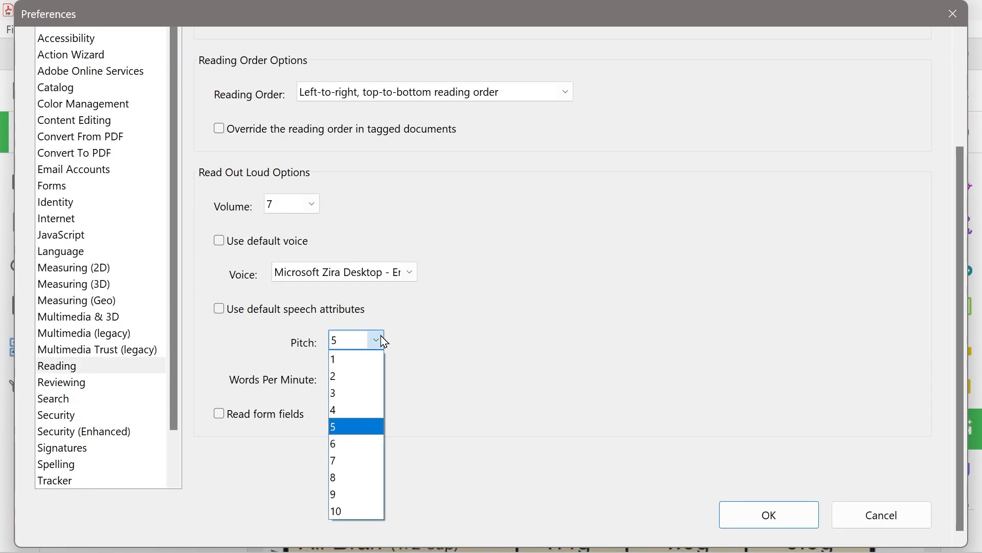
{"action": "left_click", "coordinate": [353, 485]}
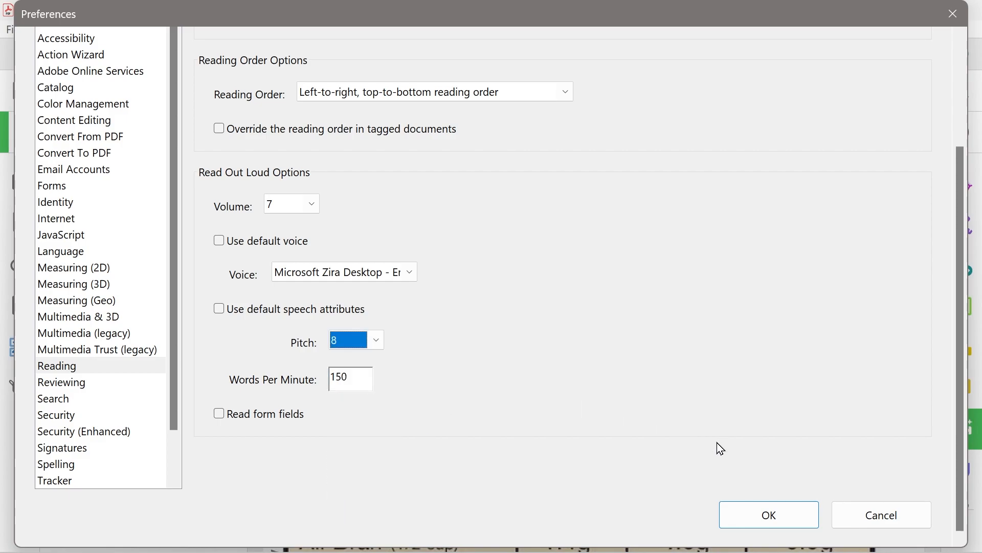
{"action": "left_click", "coordinate": [220, 415]}
{"action": "left_click", "coordinate": [774, 518]}
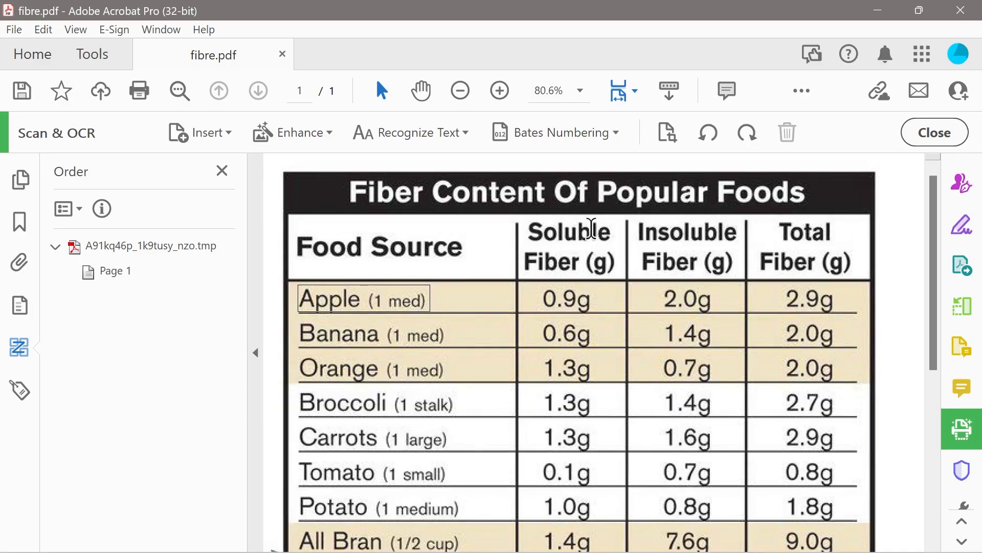
Step: Activate Read Out Loud for the fibre.pdf document
{"action": "left_click", "coordinate": [77, 31]}
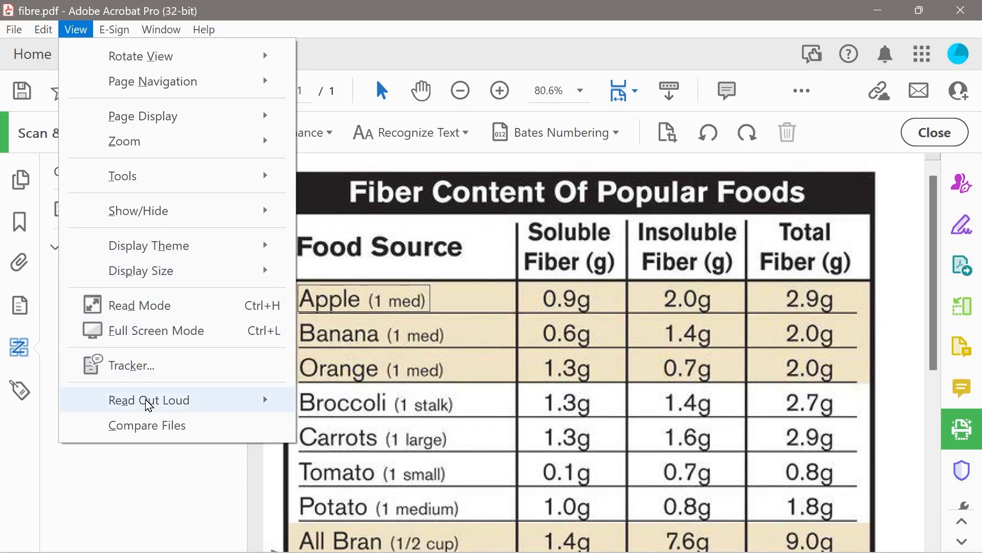
{"action": "mouse_move", "coordinate": [145, 403]}
{"action": "left_click", "coordinate": [348, 405]}
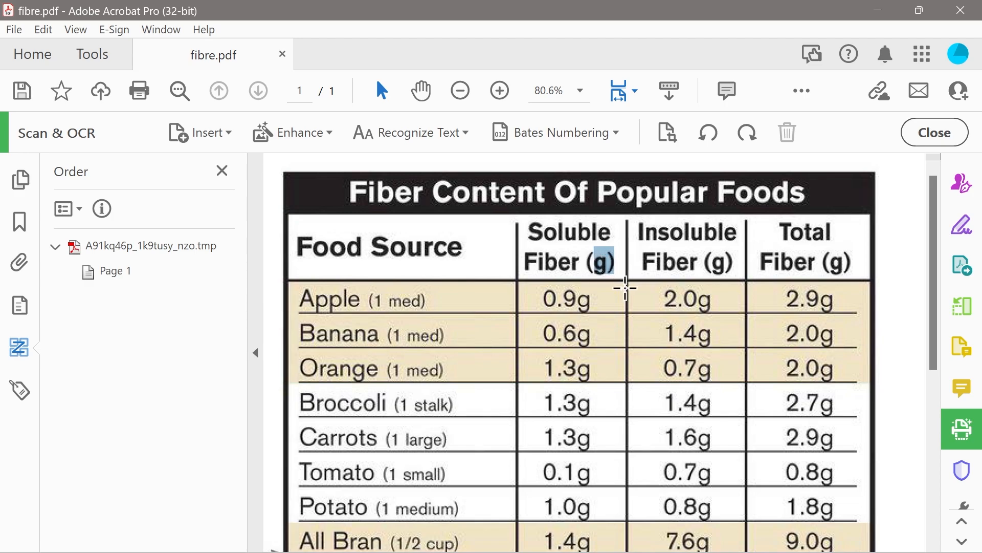
Step: Try to edit the "Soluble Fiber (g)" column heading in the recognized text by deleting its wording
{"action": "right_click", "coordinate": [582, 360]}
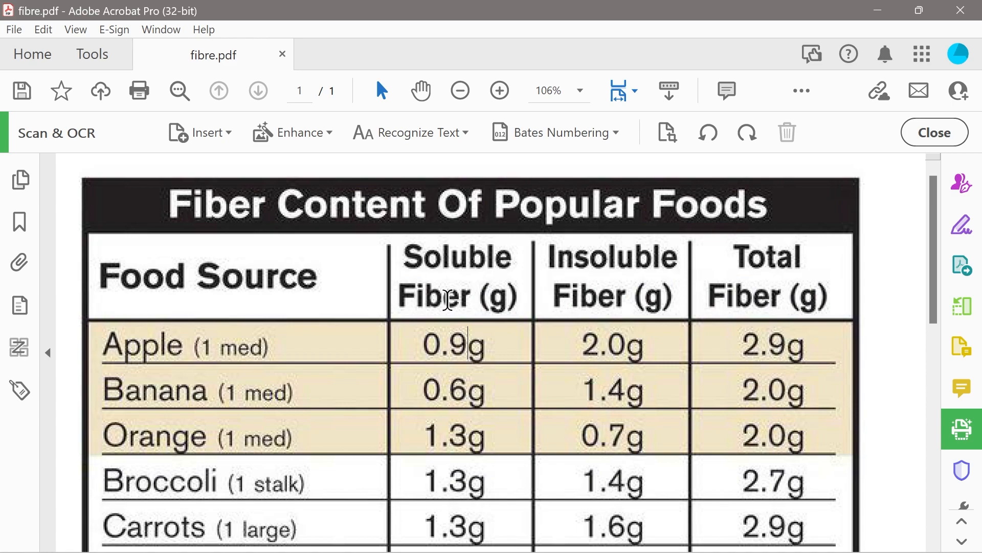
{"action": "triple_click", "coordinate": [448, 300]}
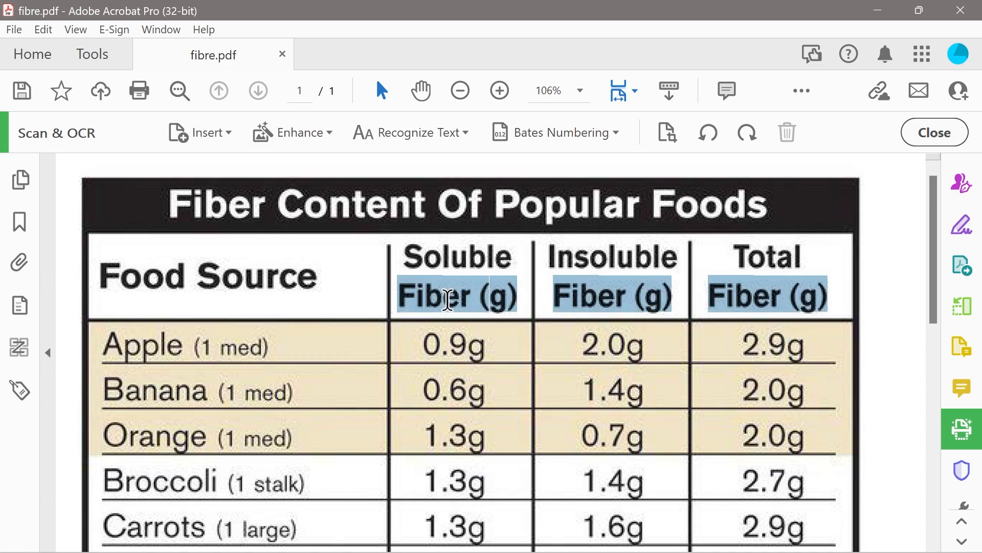
{"action": "right_click", "coordinate": [493, 302]}
{"action": "left_click", "coordinate": [519, 305]}
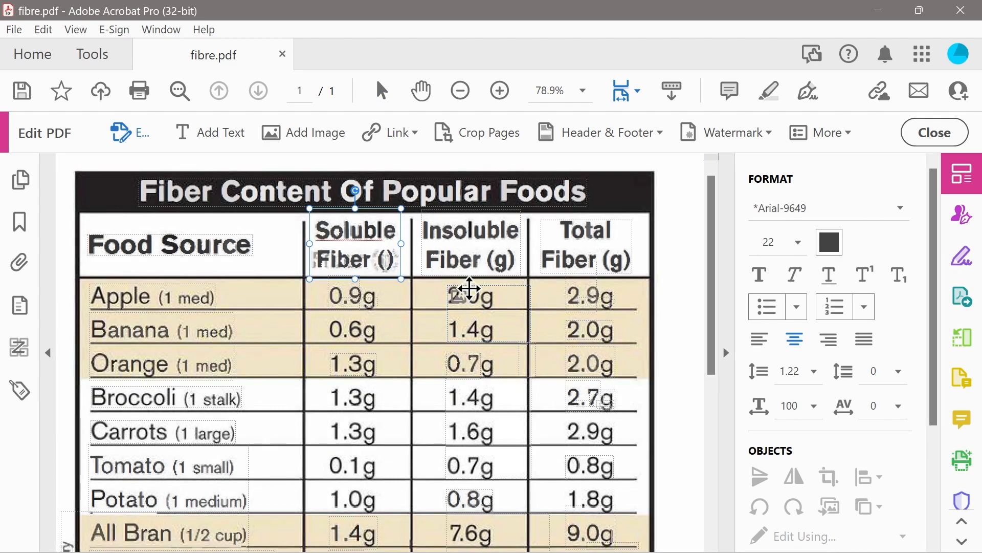
{"action": "key", "text": "BackSpace"}
{"action": "key", "text": "BackSpace"}
{"action": "key", "text": "BackSpace"}
{"action": "key", "text": "BackSpace"}
{"action": "key", "text": "BackSpace"}
{"action": "key", "text": "BackSpace"}
{"action": "key", "text": "BackSpace"}
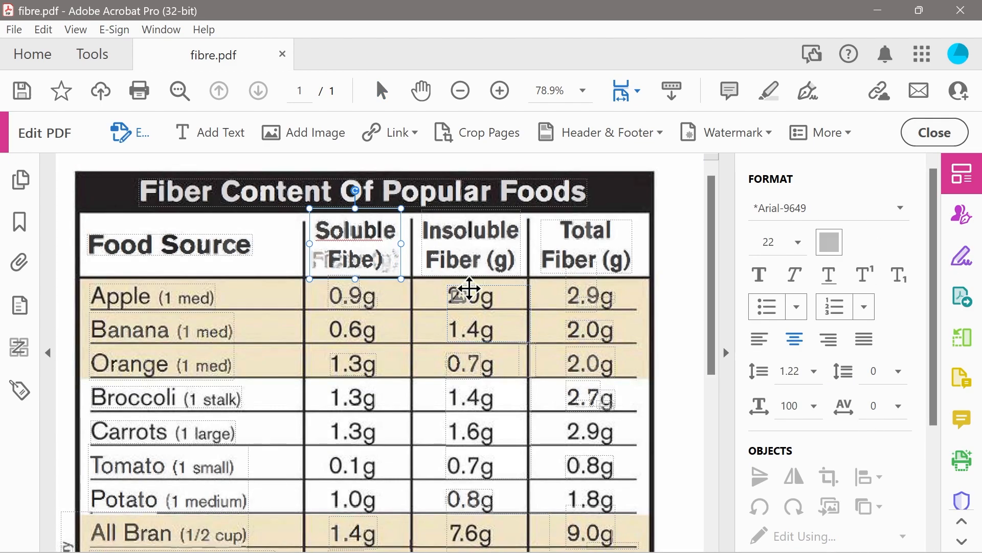
{"action": "key", "text": "BackSpace"}
{"action": "key", "text": "BackSpace"}
{"action": "key", "text": "BackSpace"}
{"action": "key", "text": "BackSpace"}
{"action": "key", "text": "BackSpace"}
{"action": "key", "text": "BackSpace"}
{"action": "key", "text": "BackSpace"}
{"action": "key", "text": "BackSpace"}
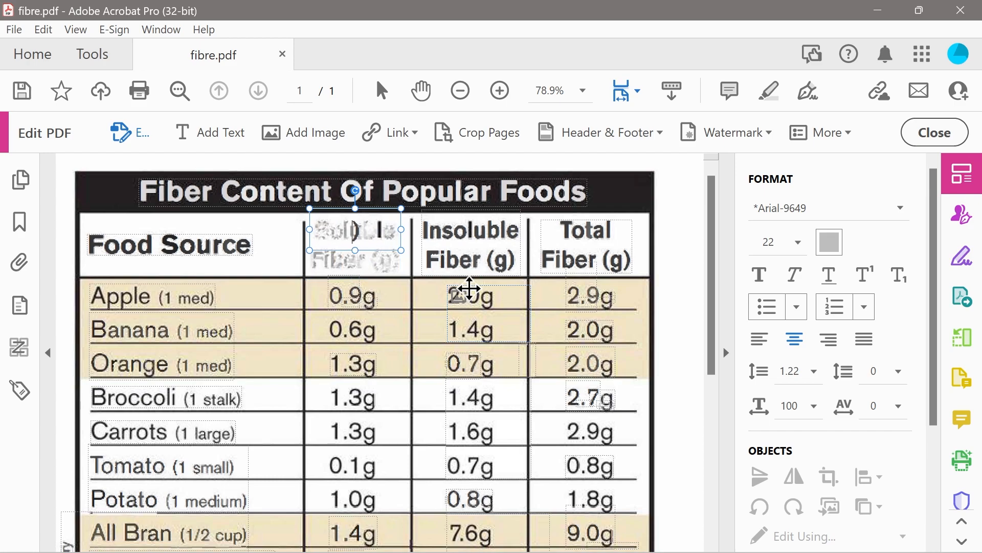
{"action": "key", "text": "Right"}
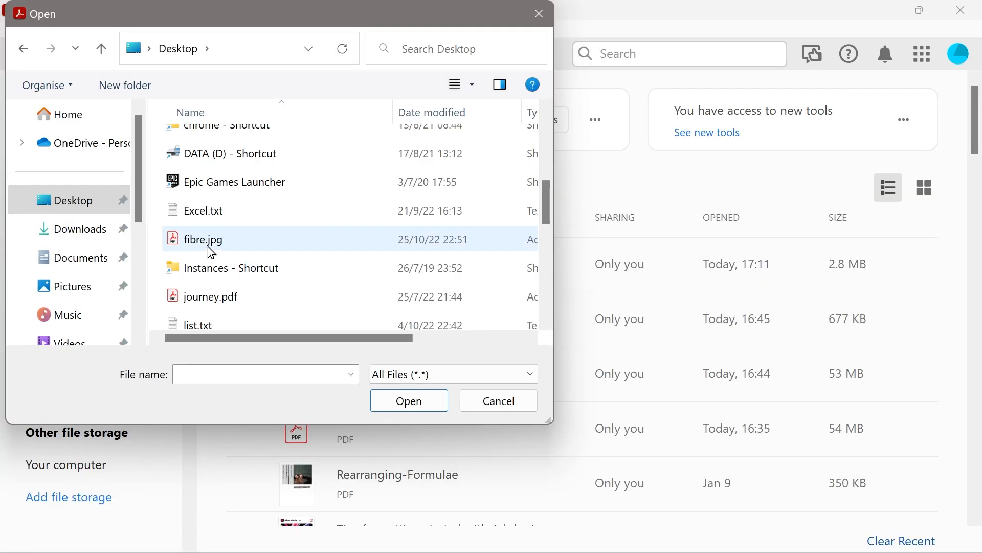
Step: Open fibre.jpg from the Desktop and run text recognition on it with the output set to Editable Text and Images
{"action": "left_click", "coordinate": [205, 248]}
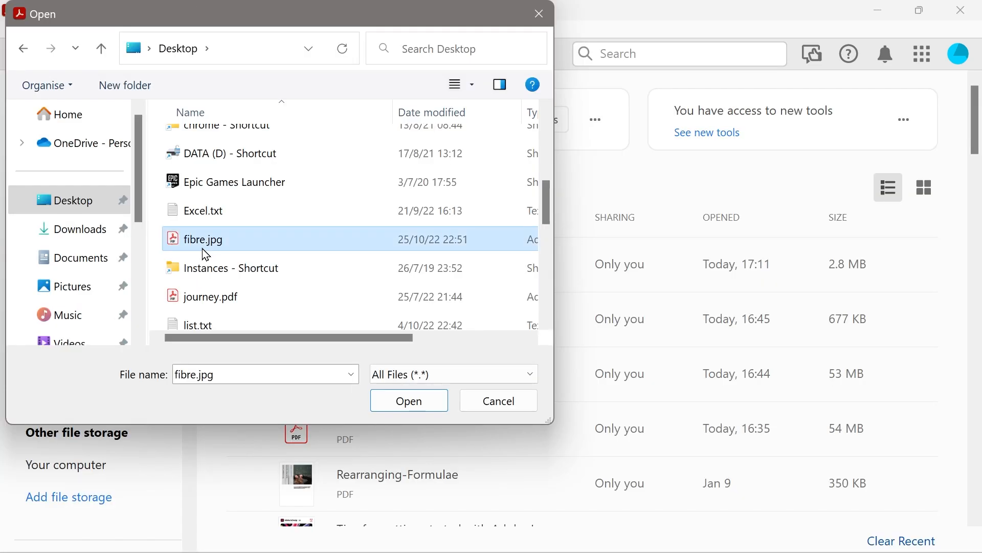
{"action": "double_click", "coordinate": [199, 250]}
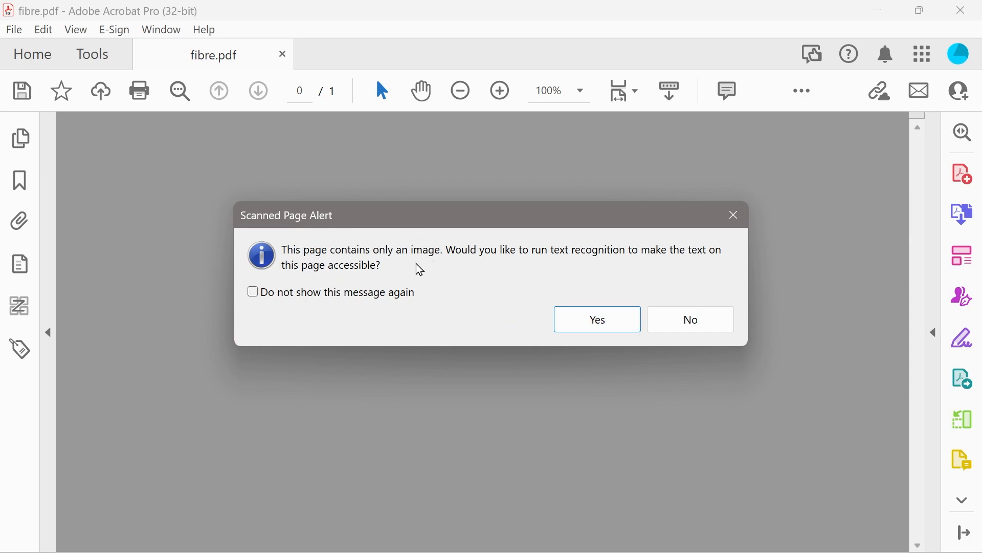
{"action": "left_click", "coordinate": [584, 324]}
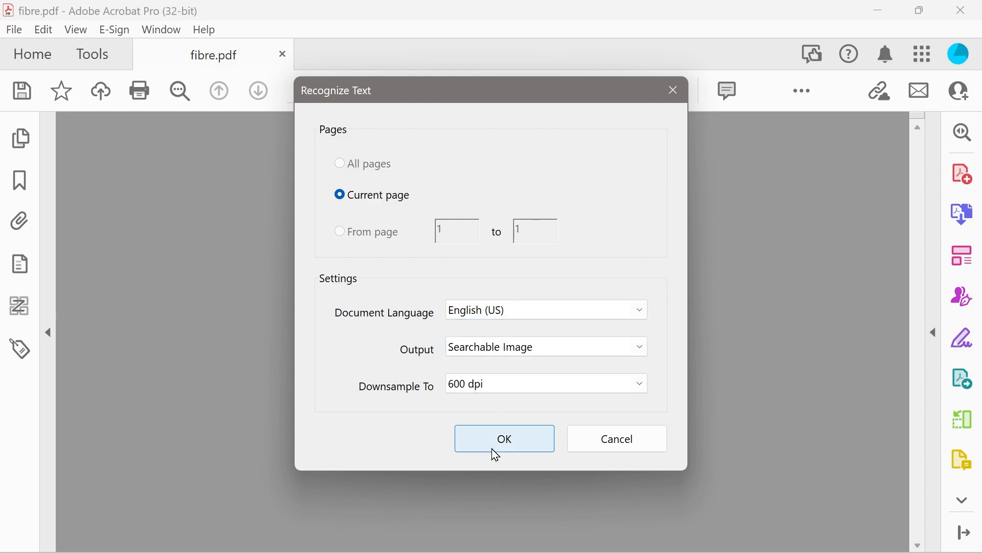
{"action": "left_click", "coordinate": [491, 349]}
{"action": "left_click", "coordinate": [478, 400]}
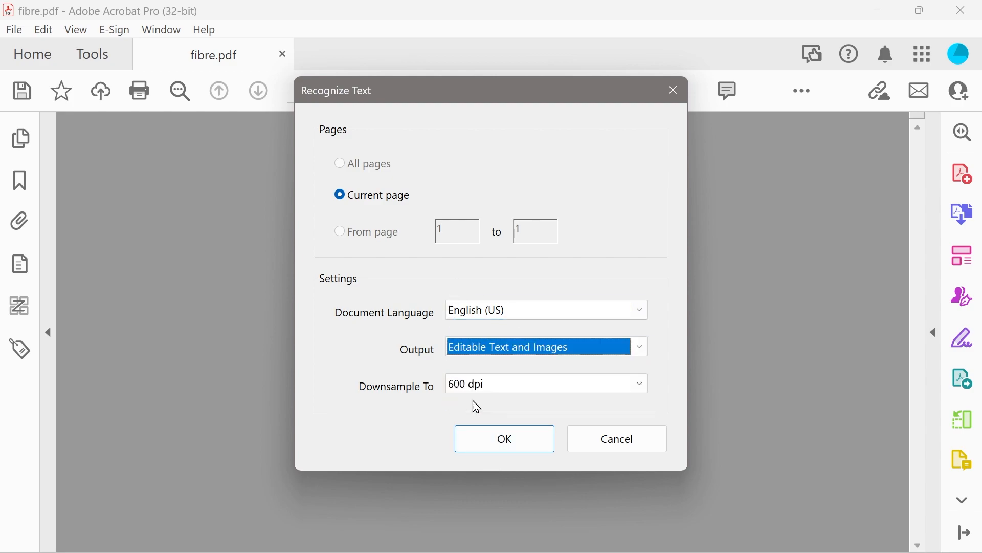
{"action": "left_click", "coordinate": [487, 446]}
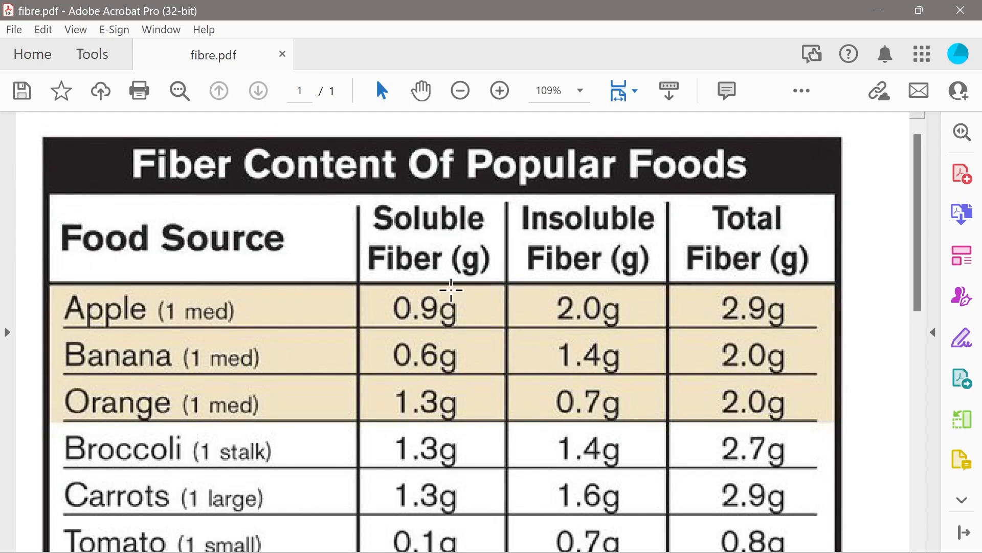
Step: Make the page's recognized text editable, enter the "Soluble Fiber (g)" heading, and dismiss the recognition-language notice
{"action": "left_click", "coordinate": [419, 225]}
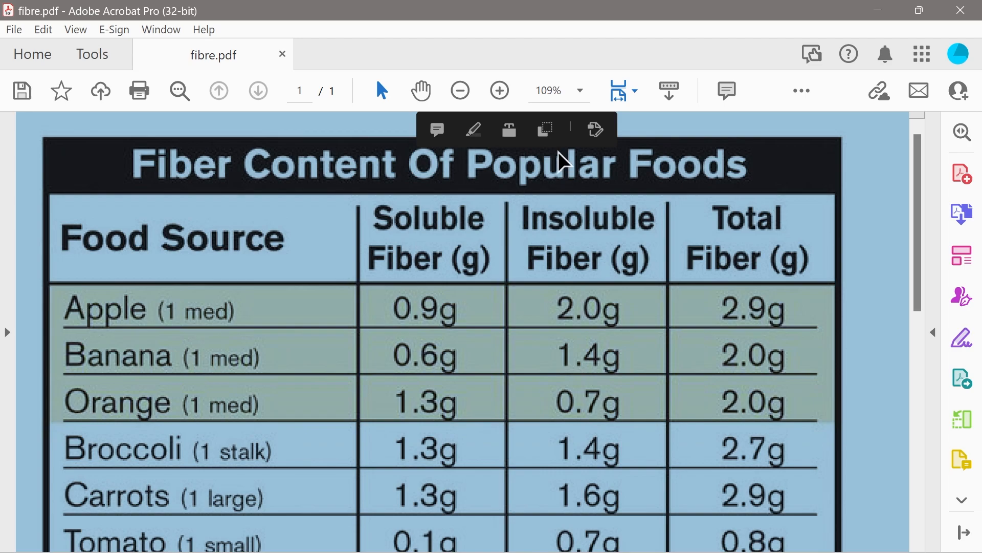
{"action": "left_click", "coordinate": [591, 136]}
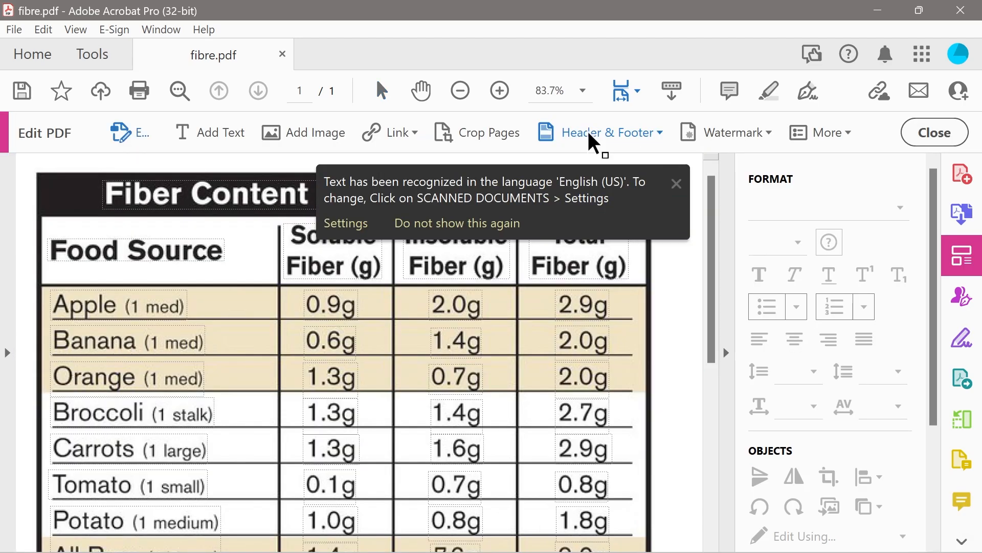
{"action": "left_click", "coordinate": [323, 269]}
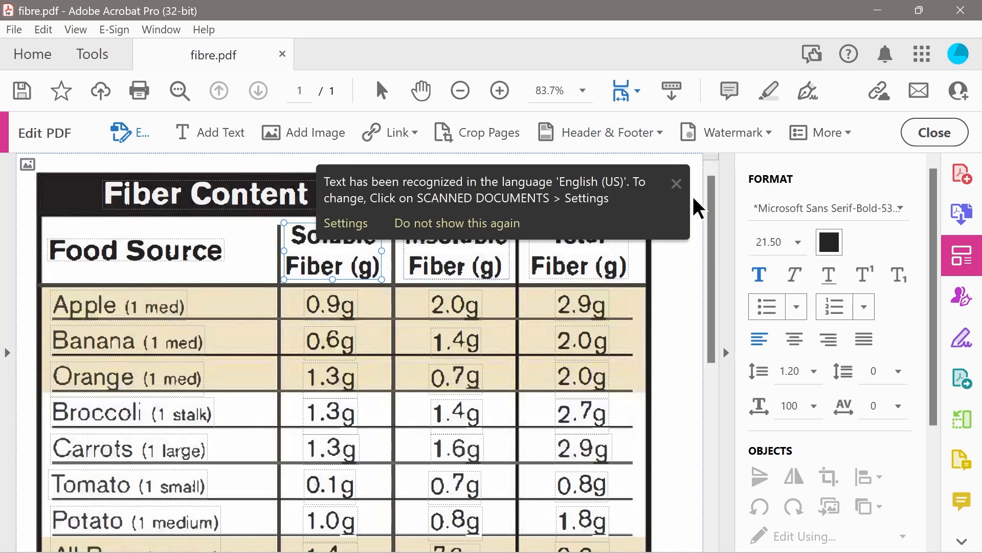
{"action": "left_click", "coordinate": [675, 184]}
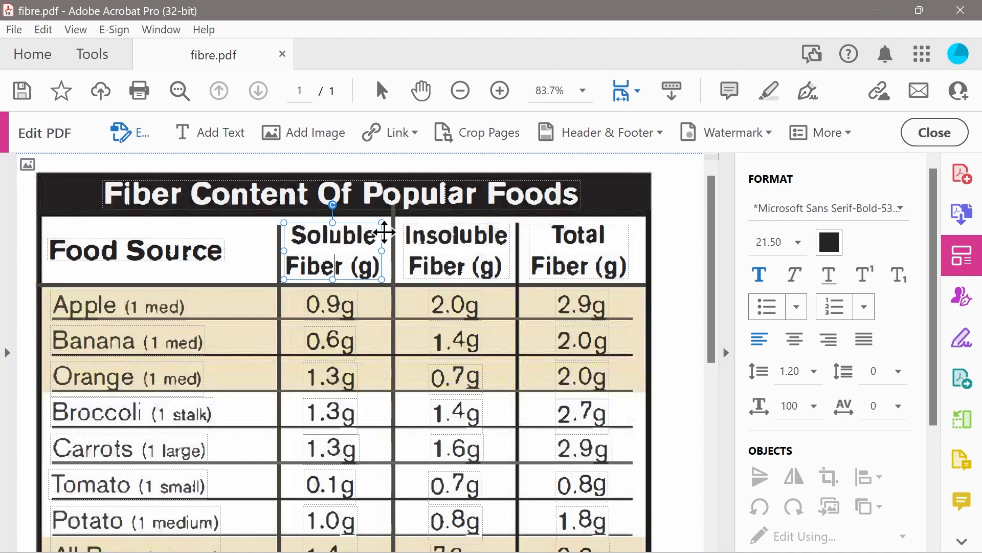
Step: Replace the word "Soluble" with "Useful" in the first fiber column heading
{"action": "left_click", "coordinate": [375, 241]}
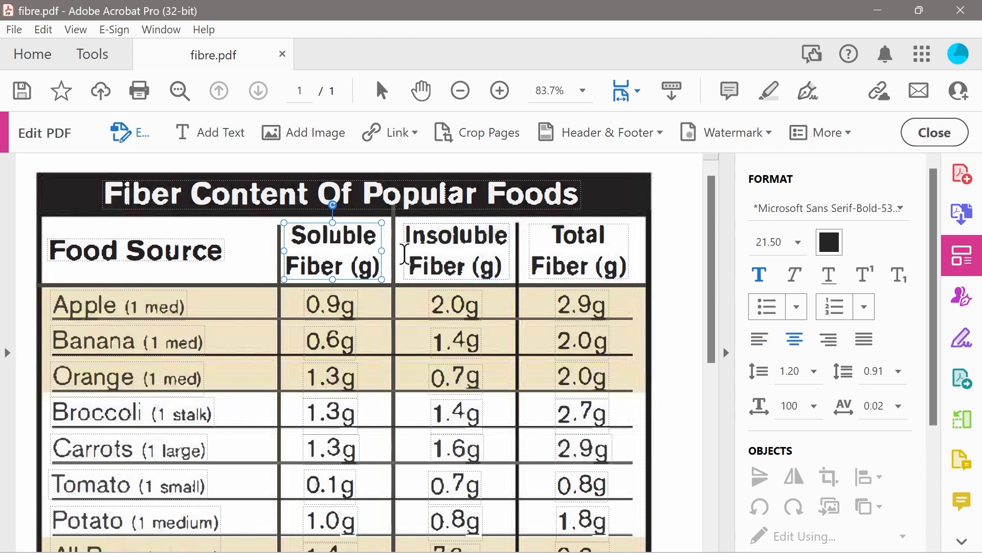
{"action": "key", "text": "BackSpace"}
{"action": "key", "text": "BackSpace"}
{"action": "key", "text": "BackSpace"}
{"action": "key", "text": "BackSpace"}
{"action": "key", "text": "BackSpace"}
{"action": "key", "text": "BackSpace"}
{"action": "key", "text": "BackSpace"}
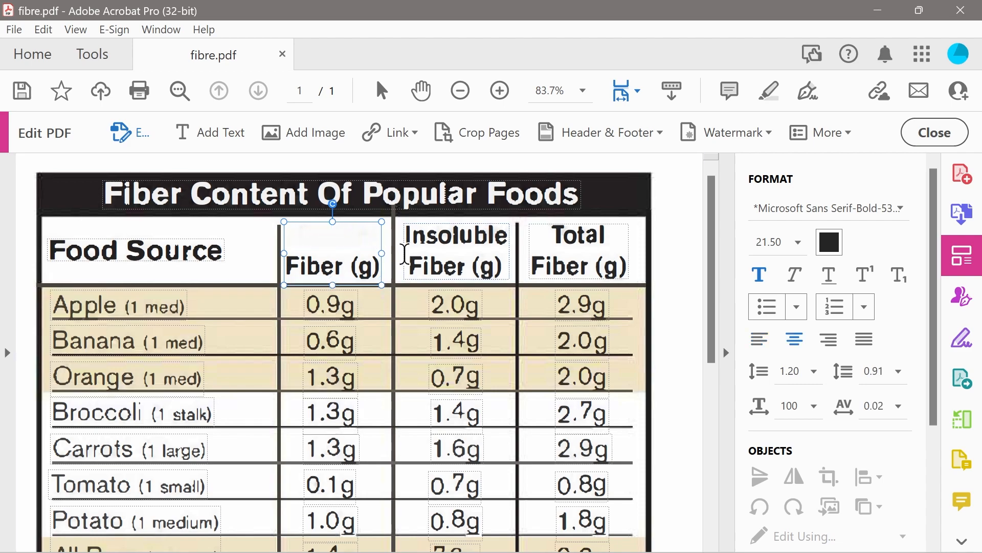
{"action": "type", "text": "Useful"}
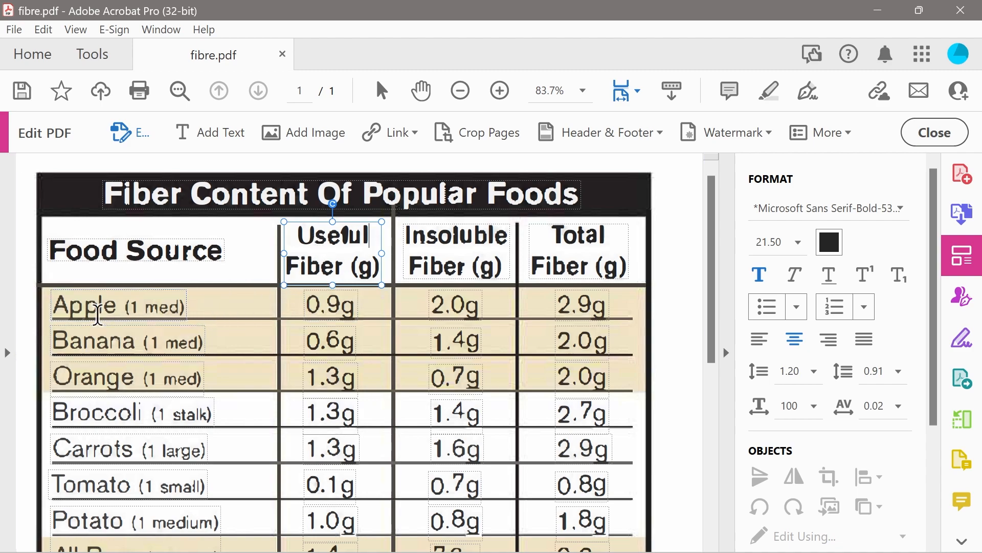
Step: Replace "Apple" with "Celery" in the first food row of the table
{"action": "double_click", "coordinate": [85, 305]}
{"action": "type", "text": "celery"}
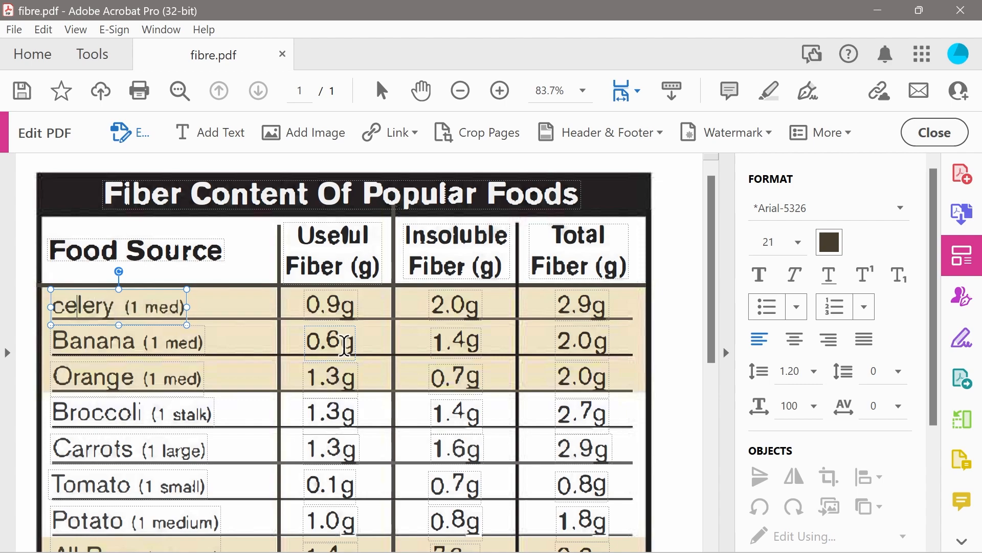
{"action": "key", "text": "Home"}
{"action": "key", "text": "Delete"}
{"action": "type", "text": "C"}
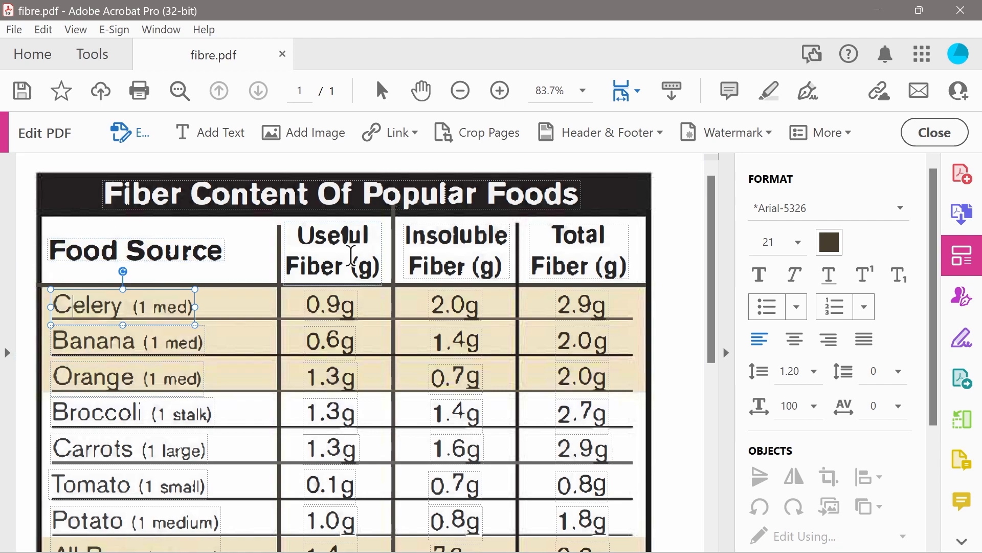
Step: Replace "Insoluble" with "Pointless" in the second fiber column heading, widening its text box slightly to fit the word
{"action": "left_click", "coordinate": [500, 239]}
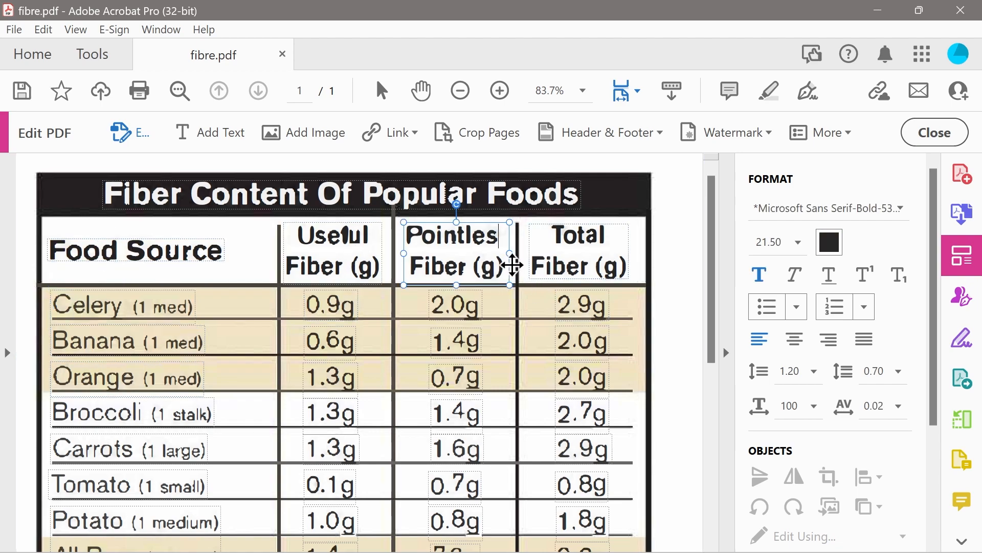
{"action": "left_click_drag", "start_coordinate": [509, 253], "coordinate": [517, 253]}
{"action": "left_click", "coordinate": [495, 245]}
{"action": "type", "text": "s"}
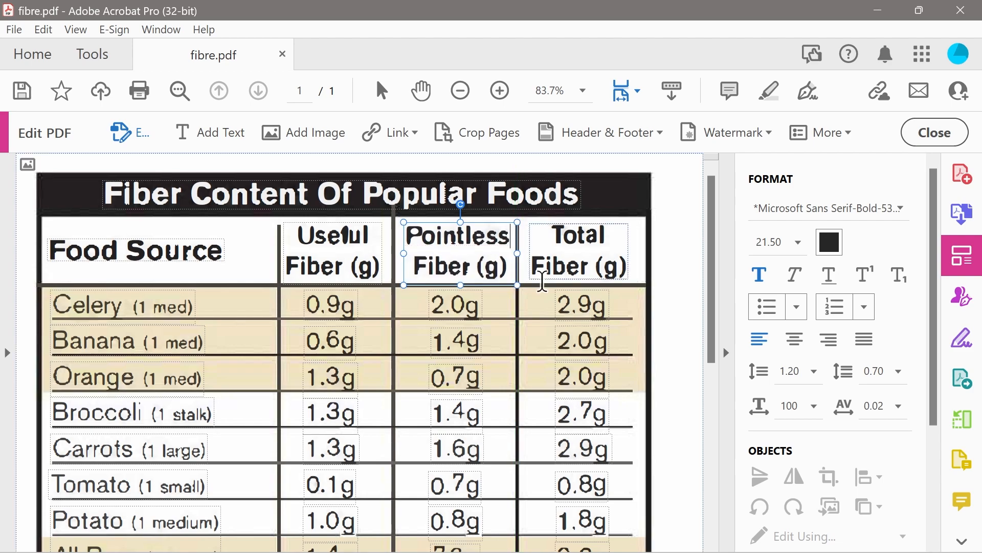
{"action": "left_click", "coordinate": [605, 264]}
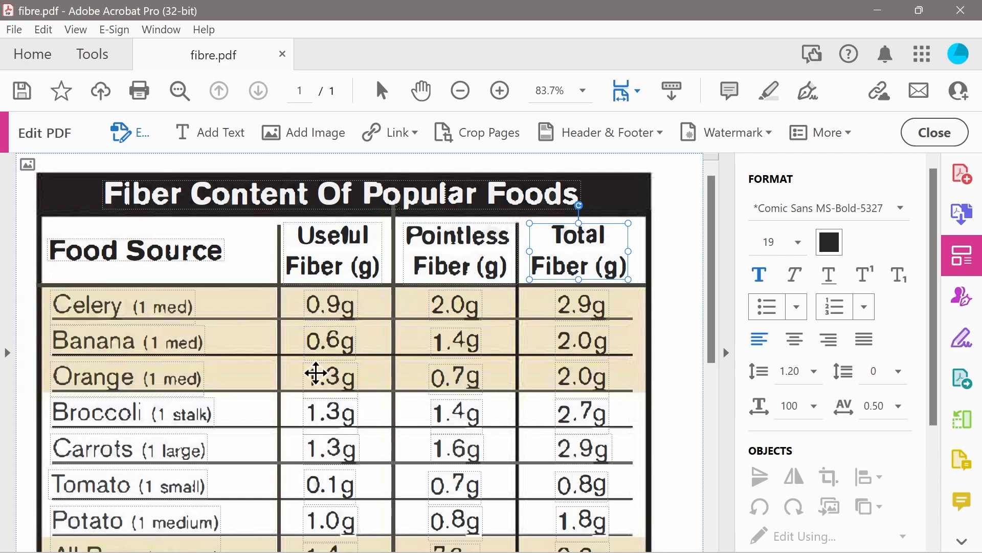
{"action": "left_click", "coordinate": [466, 341]}
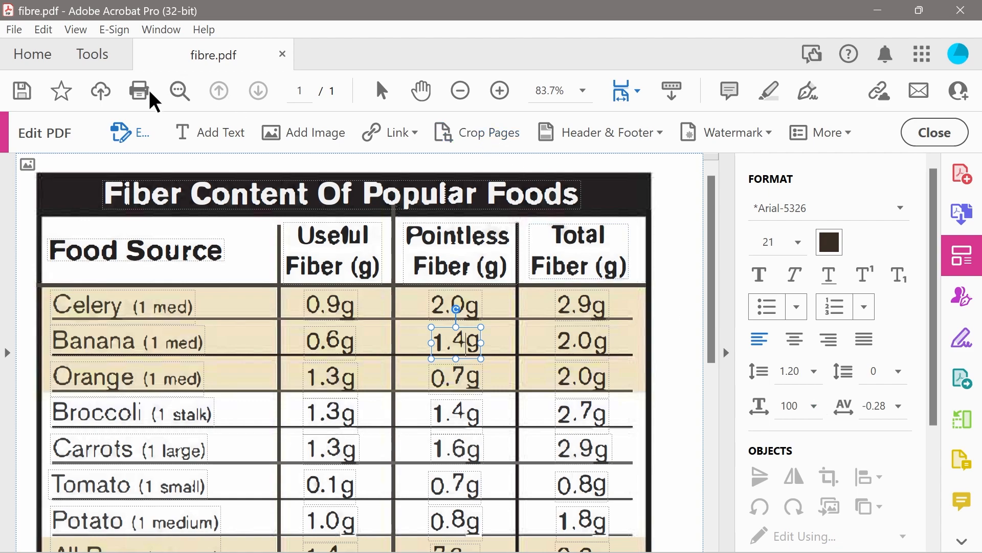
Step: Start reading only the current page out loud
{"action": "left_click", "coordinate": [77, 29]}
{"action": "mouse_move", "coordinate": [266, 406]}
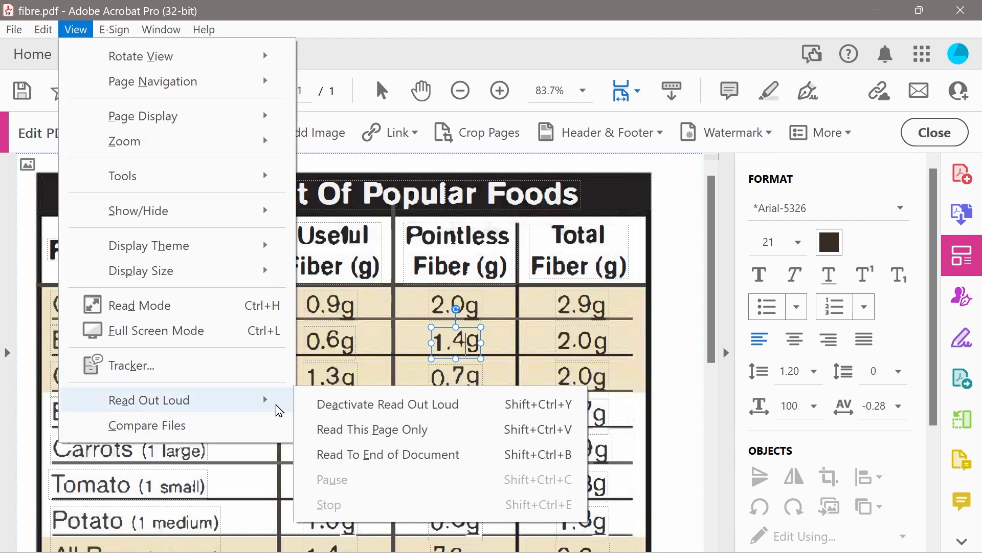
{"action": "left_click", "coordinate": [336, 428]}
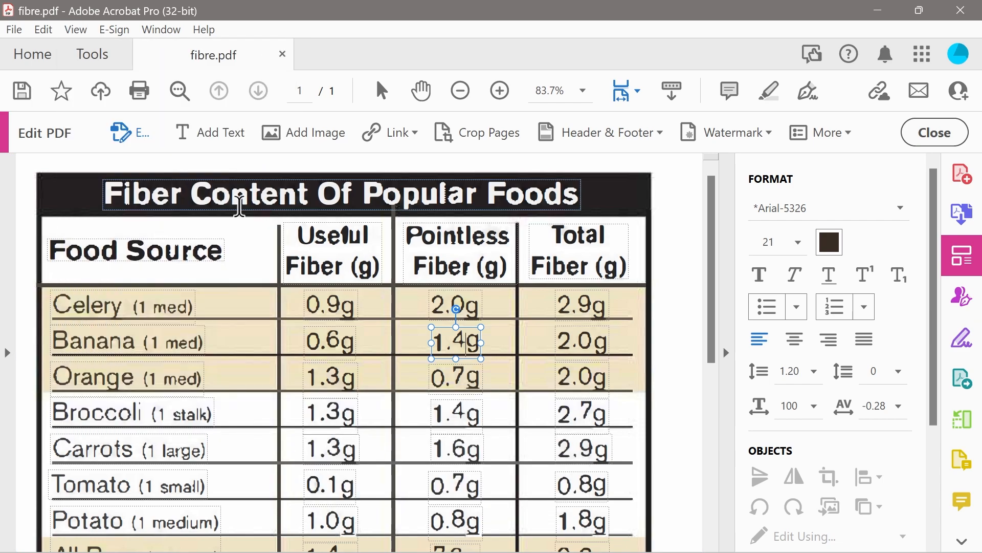